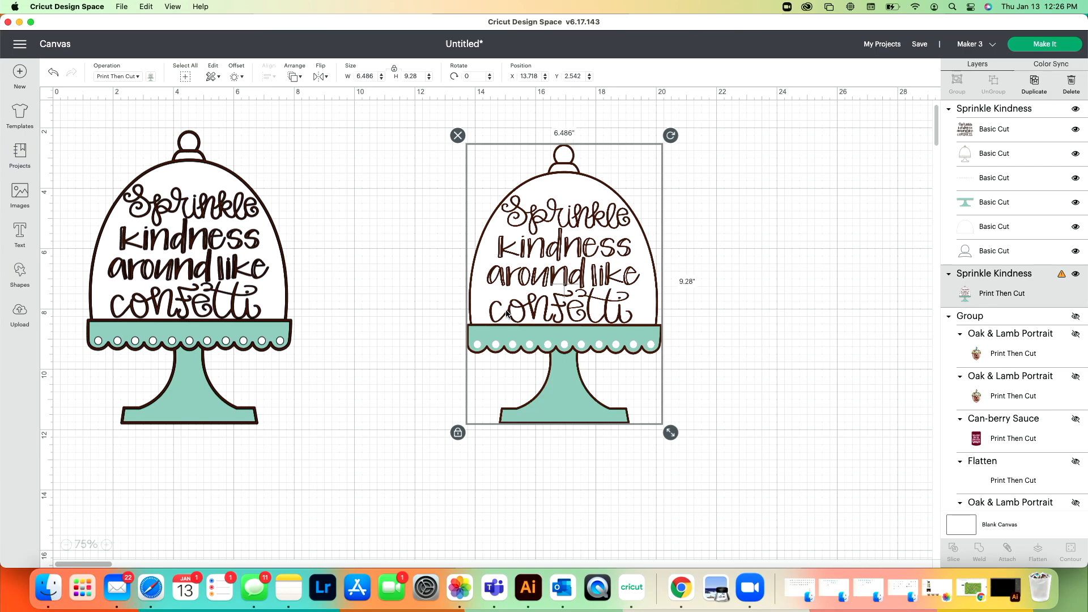
Step: Enlarge the layered Sprinkle Kindness cake stand to about 10.2 by 14.6 inches
{"action": "left_click", "coordinate": [208, 294]}
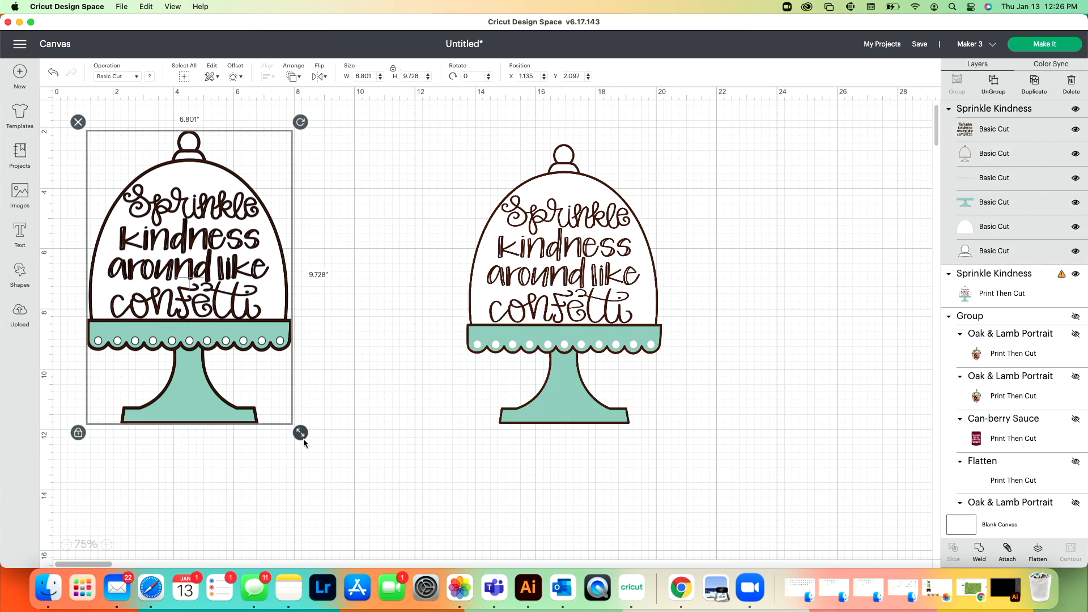
{"action": "left_click_drag", "start_coordinate": [304, 437], "coordinate": [407, 509]}
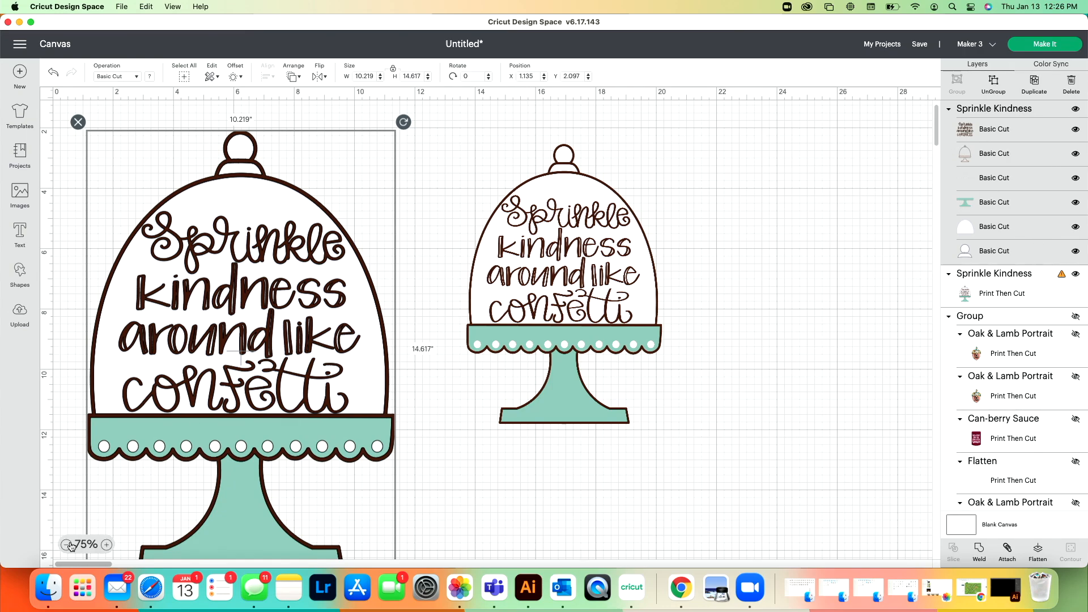
{"action": "left_click", "coordinate": [66, 544]}
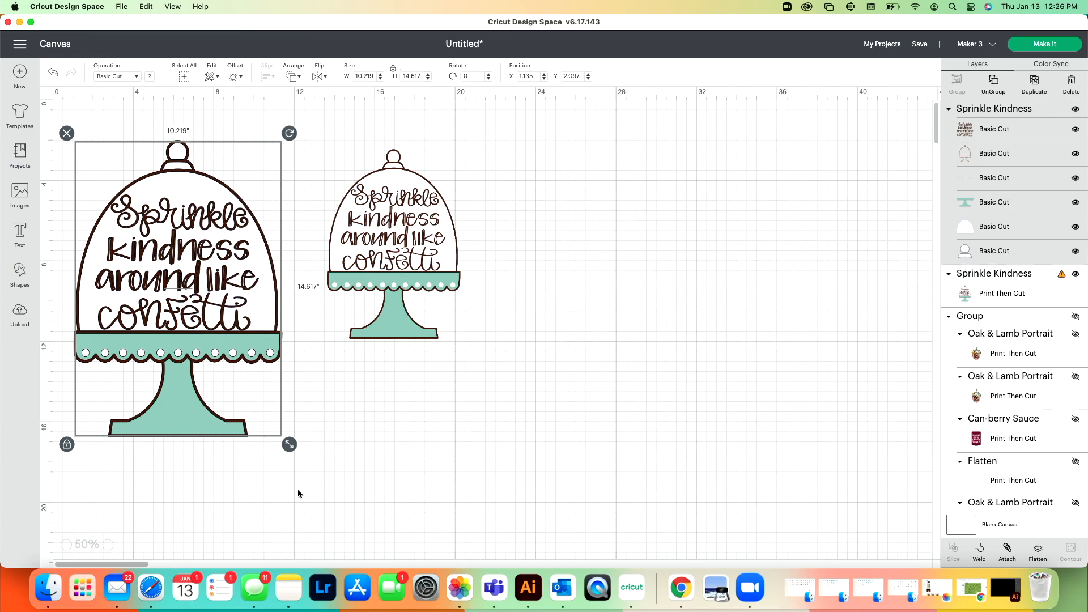
Step: Flatten all layers of the enlarged cake stand into a single Print Then Cut image
{"action": "left_click", "coordinate": [292, 475]}
{"action": "left_click", "coordinate": [212, 418]}
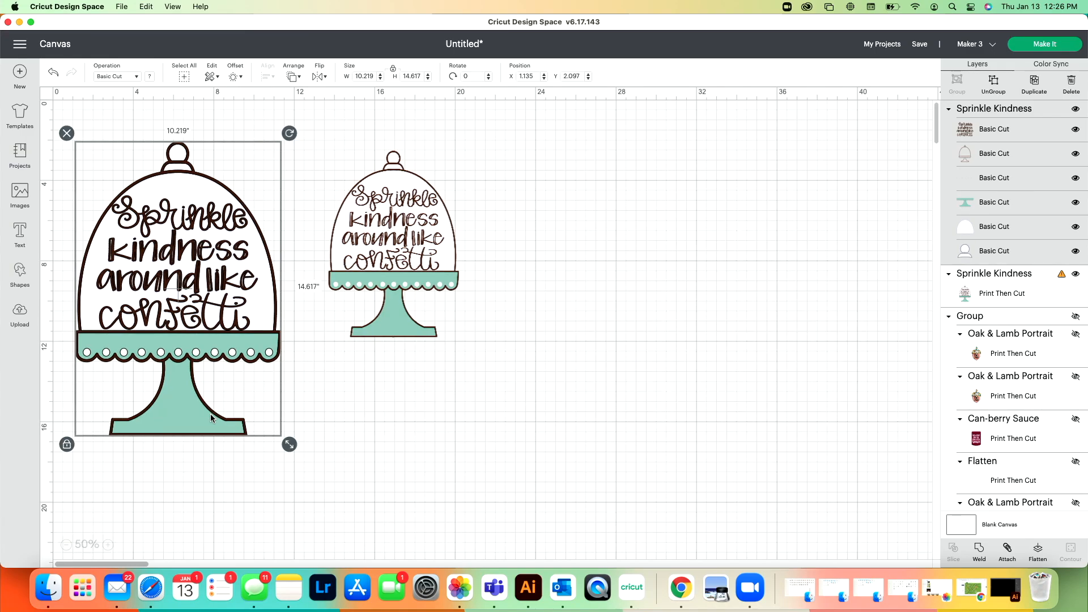
{"action": "left_click", "coordinate": [218, 515]}
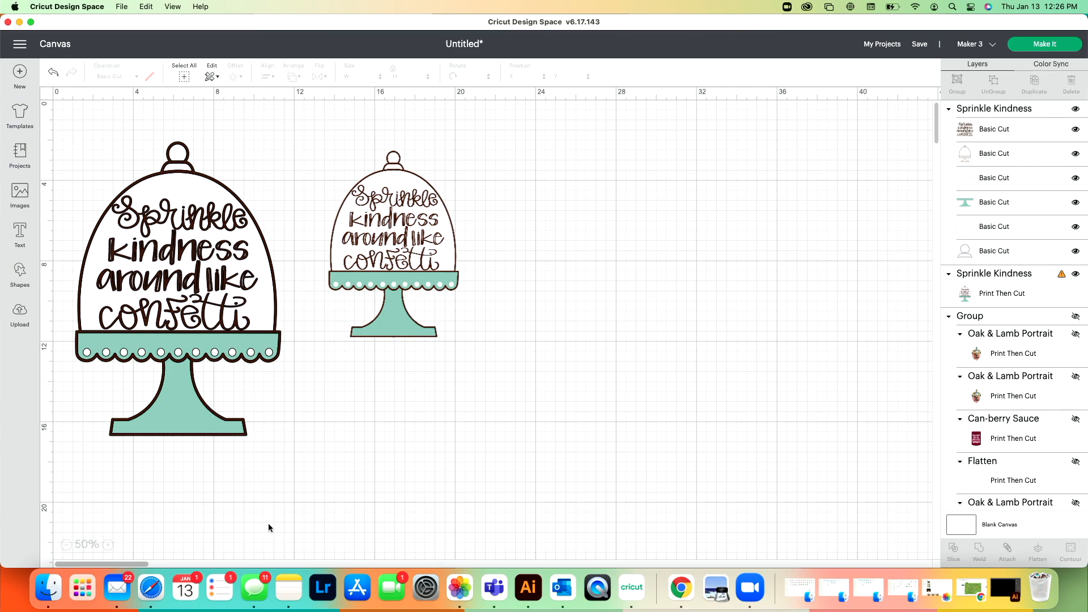
{"action": "left_click_drag", "start_coordinate": [269, 528], "coordinate": [57, 107]}
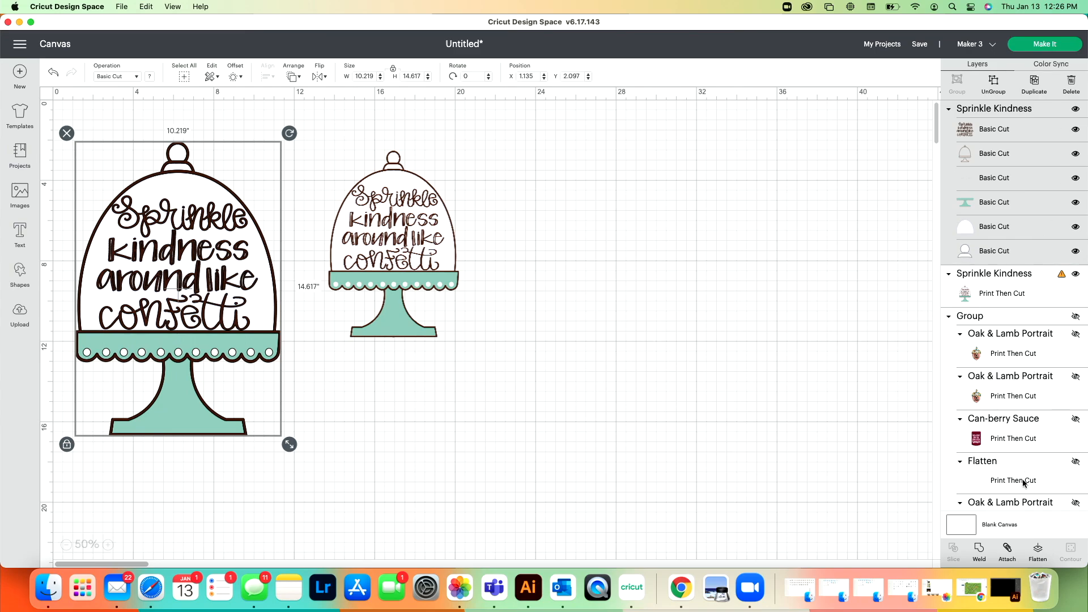
{"action": "left_click", "coordinate": [1038, 554]}
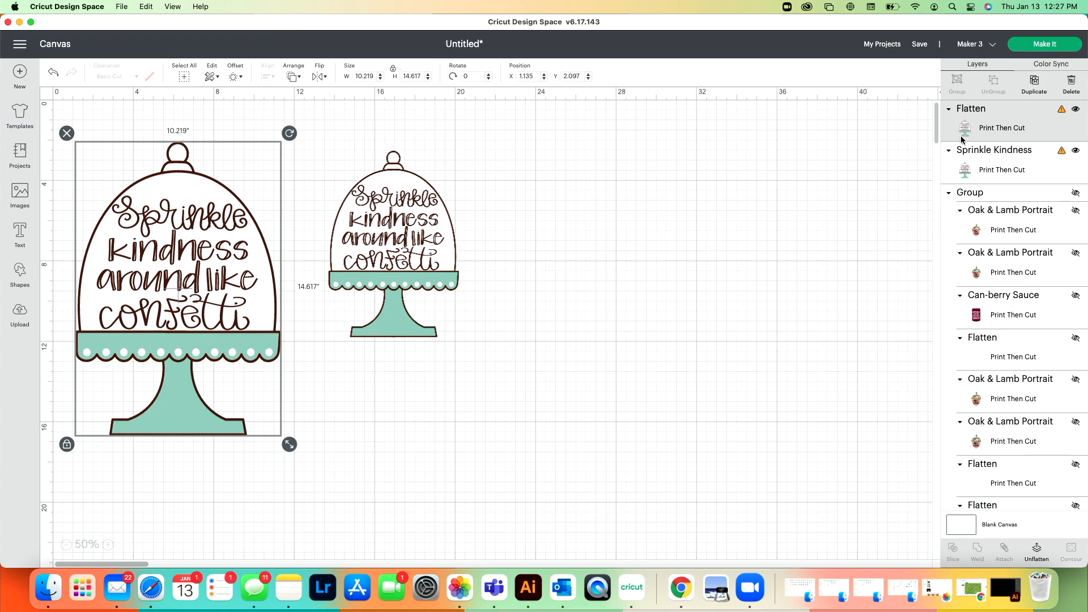
Step: Shrink the flattened cake stand to about 6.7 inches tall and the other cake stand to about 3 by 4.3 inches
{"action": "left_click", "coordinate": [390, 244]}
{"action": "left_click_drag", "start_coordinate": [396, 437], "coordinate": [207, 271]}
{"action": "left_click_drag", "start_coordinate": [467, 444], "coordinate": [260, 286]}
{"action": "left_click", "coordinate": [263, 263]}
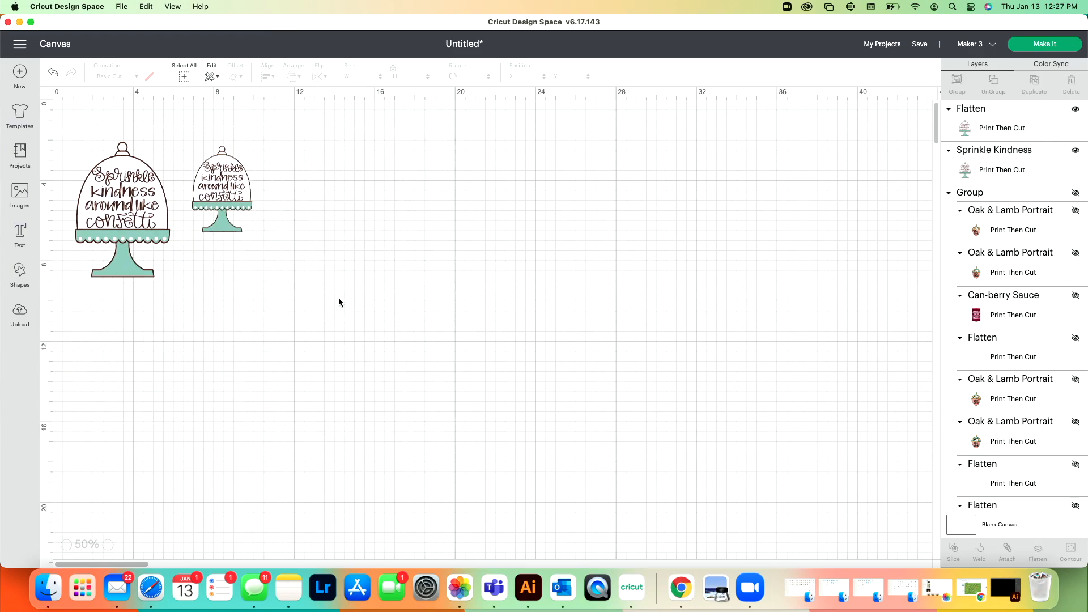
{"action": "left_click_drag", "start_coordinate": [215, 201], "coordinate": [217, 225]}
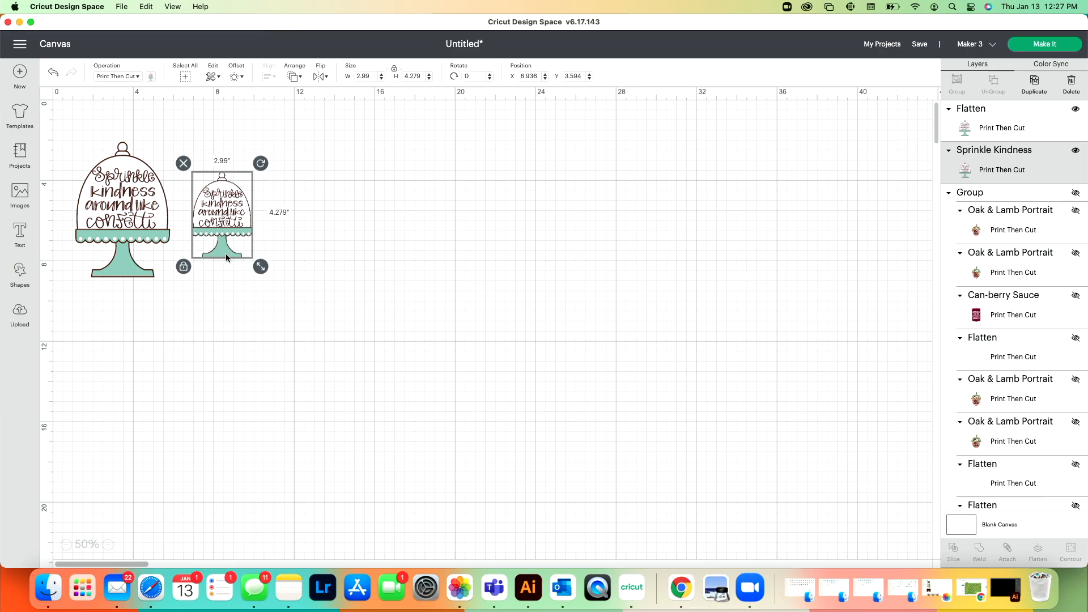
Step: Delete both cake stand designs from the canvas
{"action": "left_click_drag", "start_coordinate": [243, 301], "coordinate": [86, 159]}
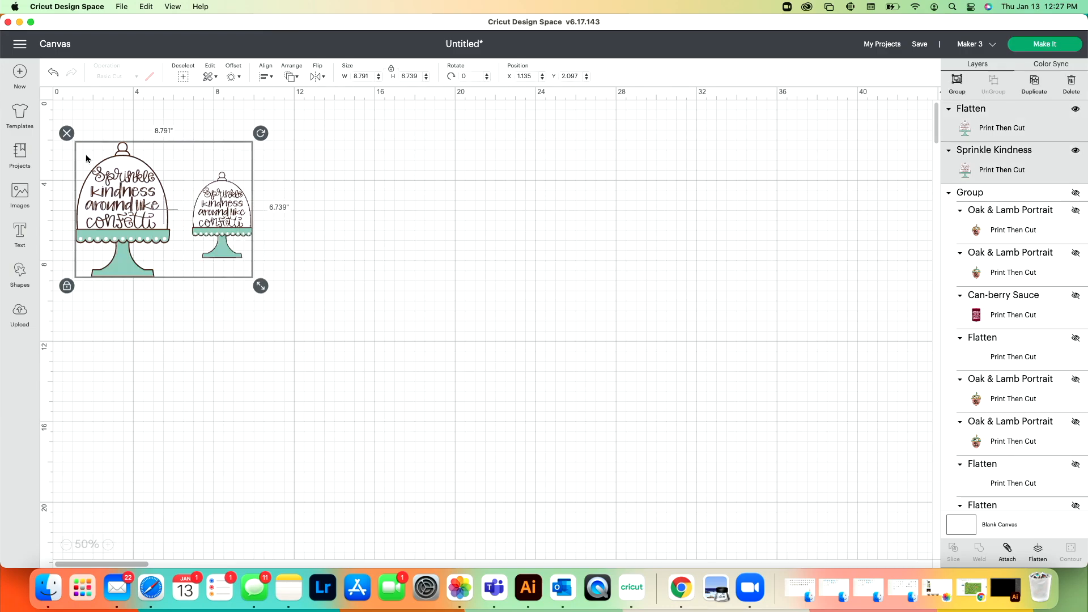
{"action": "key", "text": "Delete"}
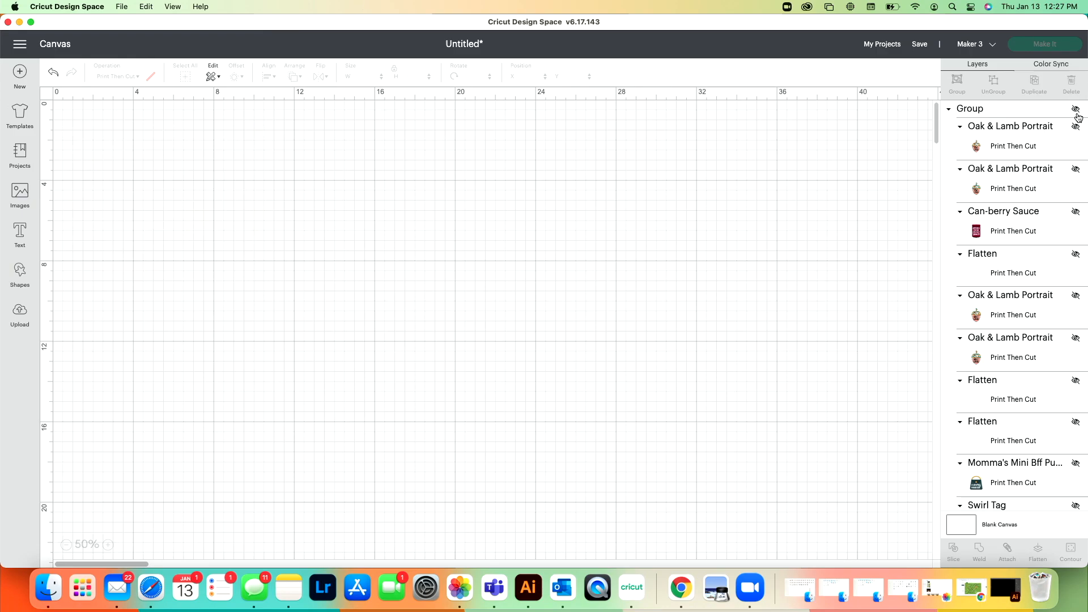
Step: Unhide the group of sticker designs and spread the ungrouped stickers apart across the canvas
{"action": "left_click", "coordinate": [1076, 109]}
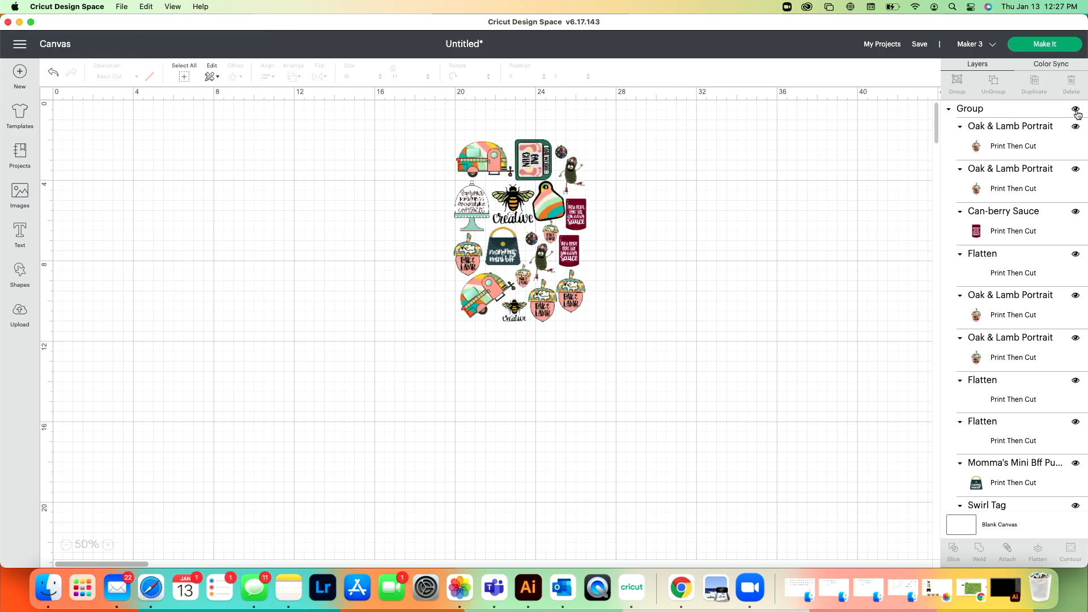
{"action": "left_click", "coordinate": [108, 544]}
{"action": "left_click", "coordinate": [108, 545]}
{"action": "scroll", "coordinate": [650, 361], "scroll_direction": "up", "scroll_amount": 1}
{"action": "scroll", "coordinate": [650, 362], "scroll_direction": "up", "scroll_amount": 5}
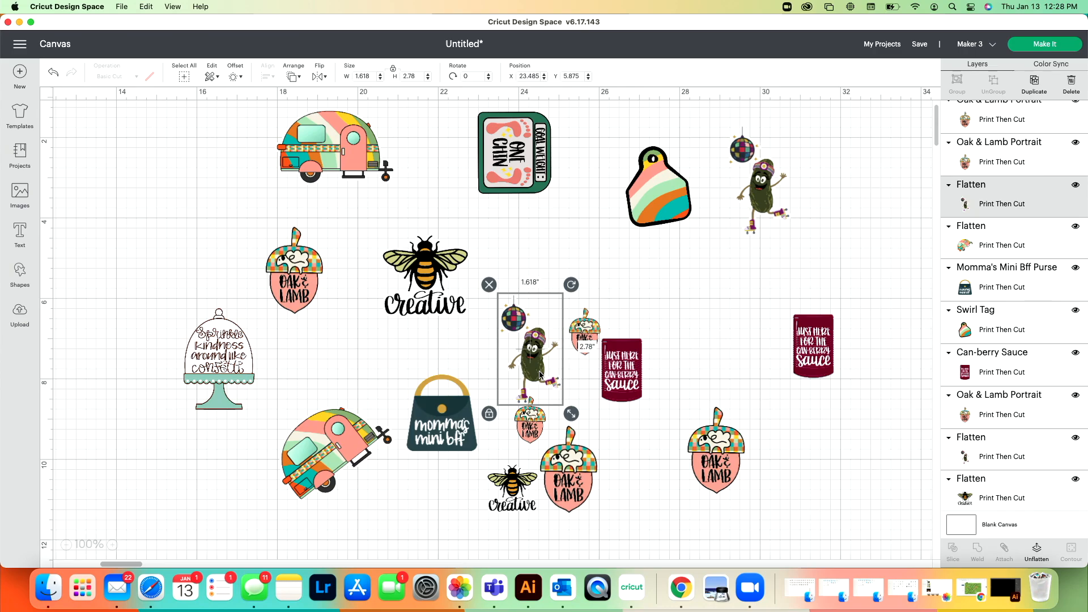
{"action": "left_click", "coordinate": [868, 497]}
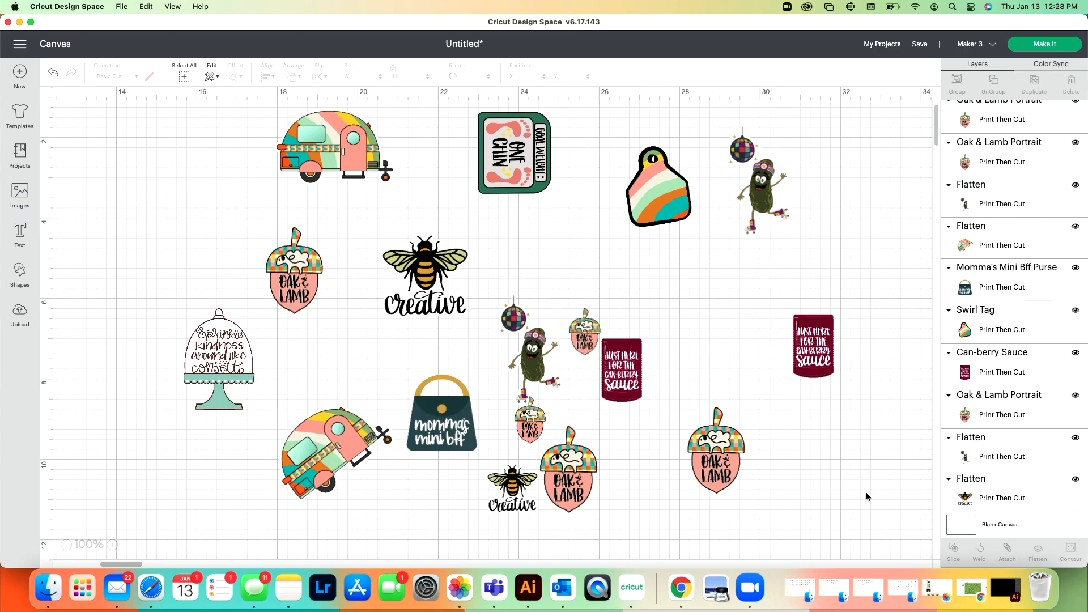
Step: Preview how the stickers are laid out on both Print Then Cut mats and return to the canvas
{"action": "left_click", "coordinate": [1061, 45]}
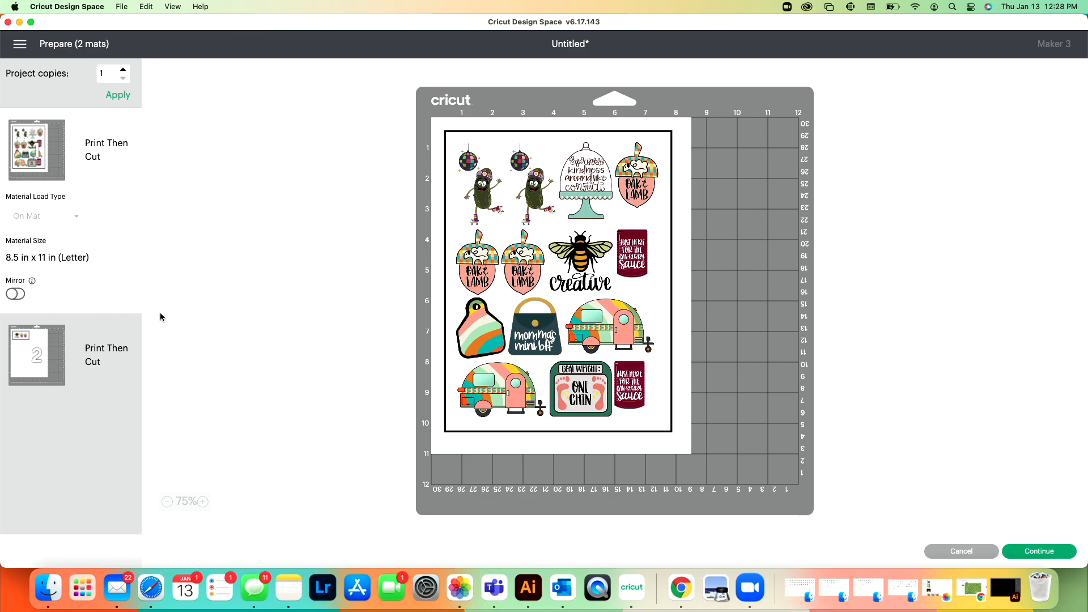
{"action": "left_click", "coordinate": [21, 350]}
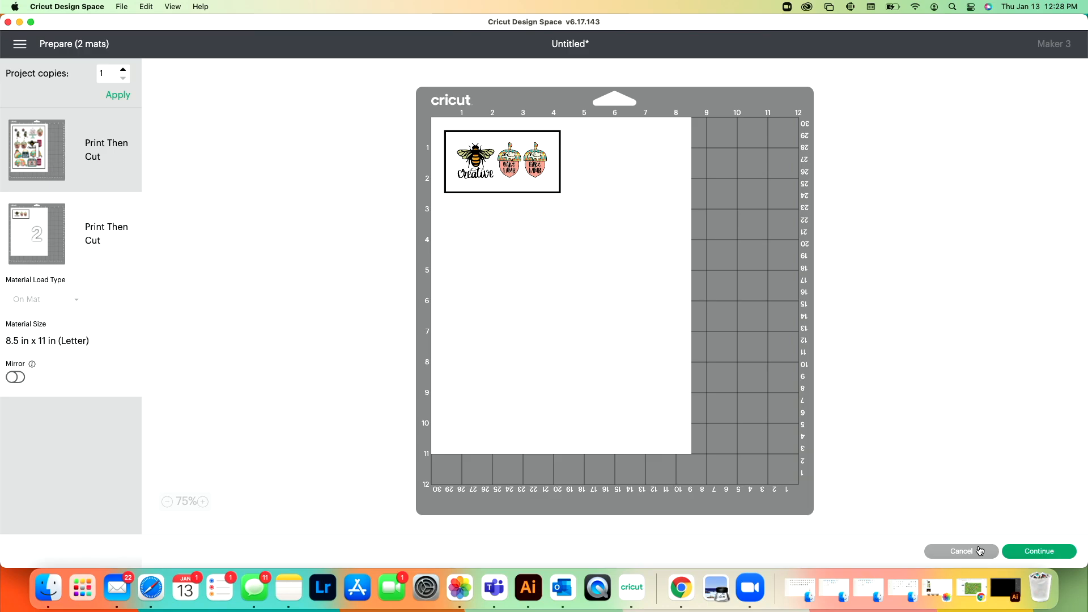
{"action": "left_click", "coordinate": [981, 551]}
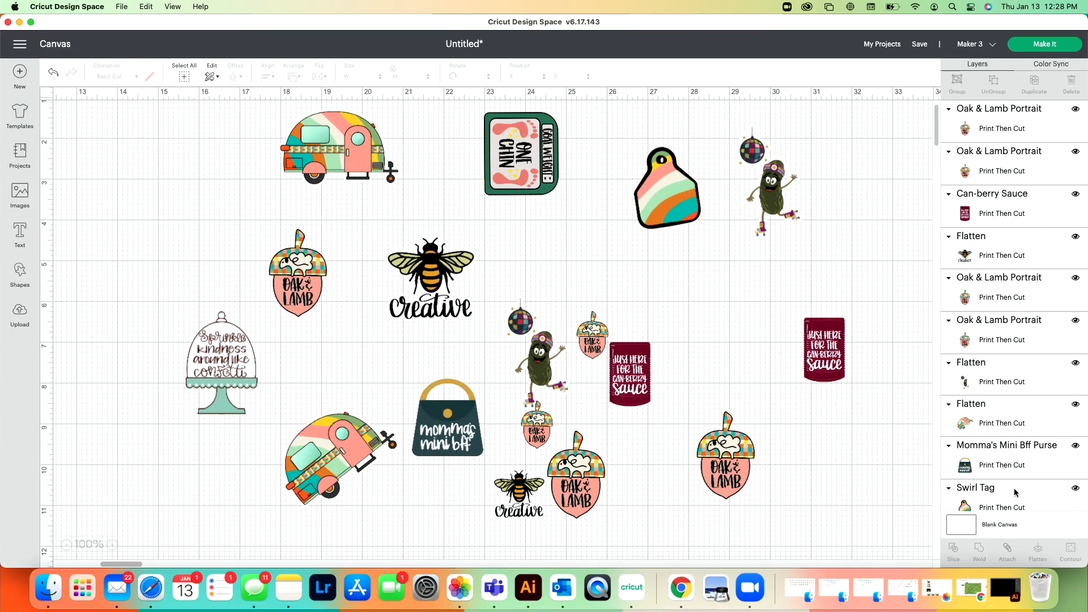
Step: Insert a basic square and place it in the empty canvas area beside the stickers
{"action": "scroll", "coordinate": [1014, 488], "scroll_direction": "down", "scroll_amount": 5}
{"action": "scroll", "coordinate": [1015, 485], "scroll_direction": "up", "scroll_amount": 5}
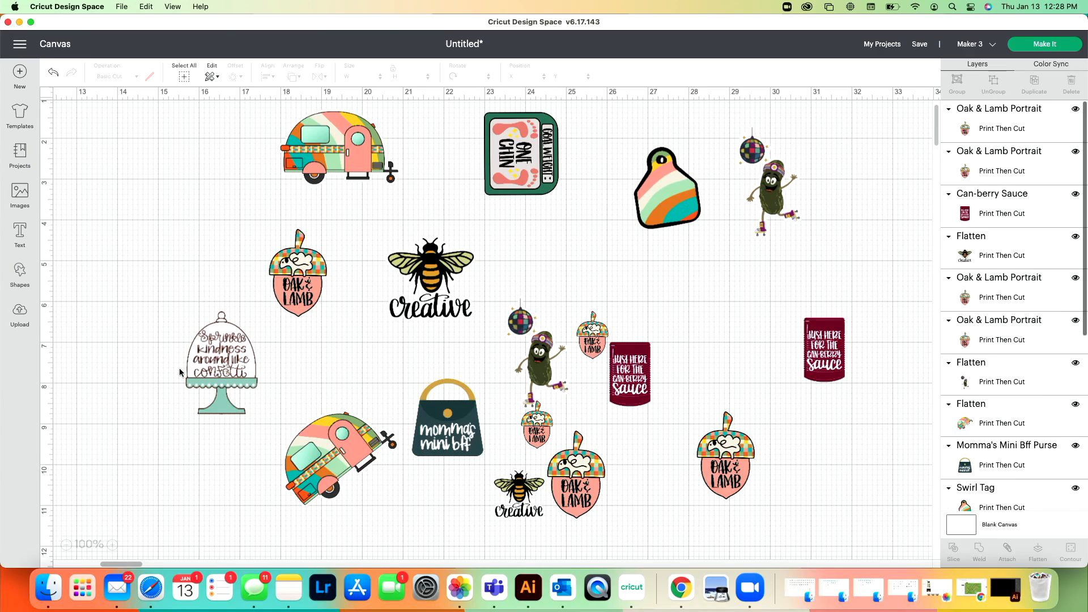
{"action": "scroll", "coordinate": [125, 566], "scroll_direction": "left", "scroll_amount": 10}
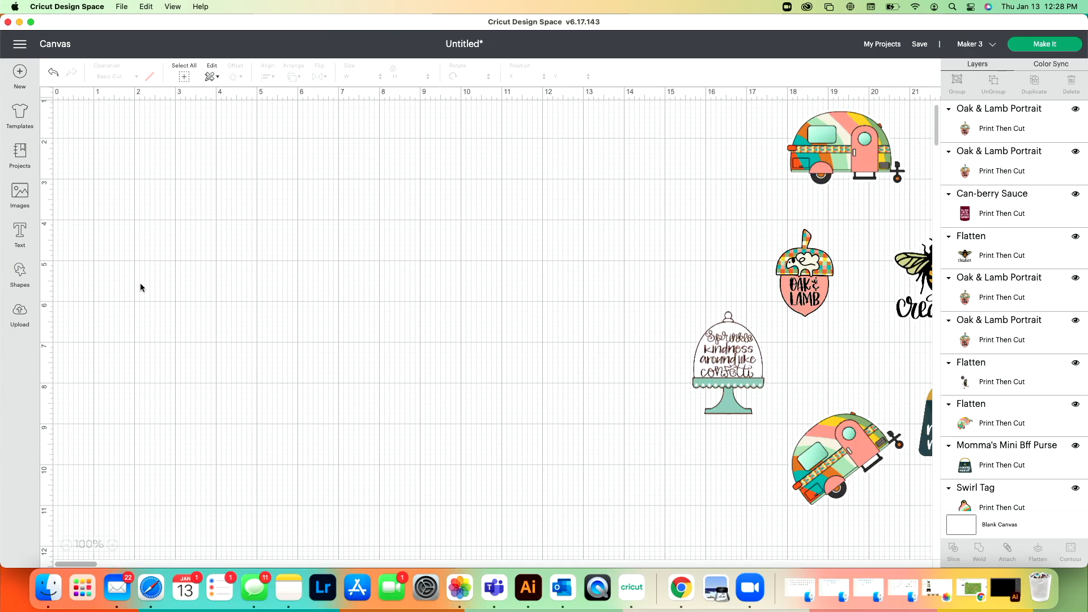
{"action": "left_click", "coordinate": [19, 272]}
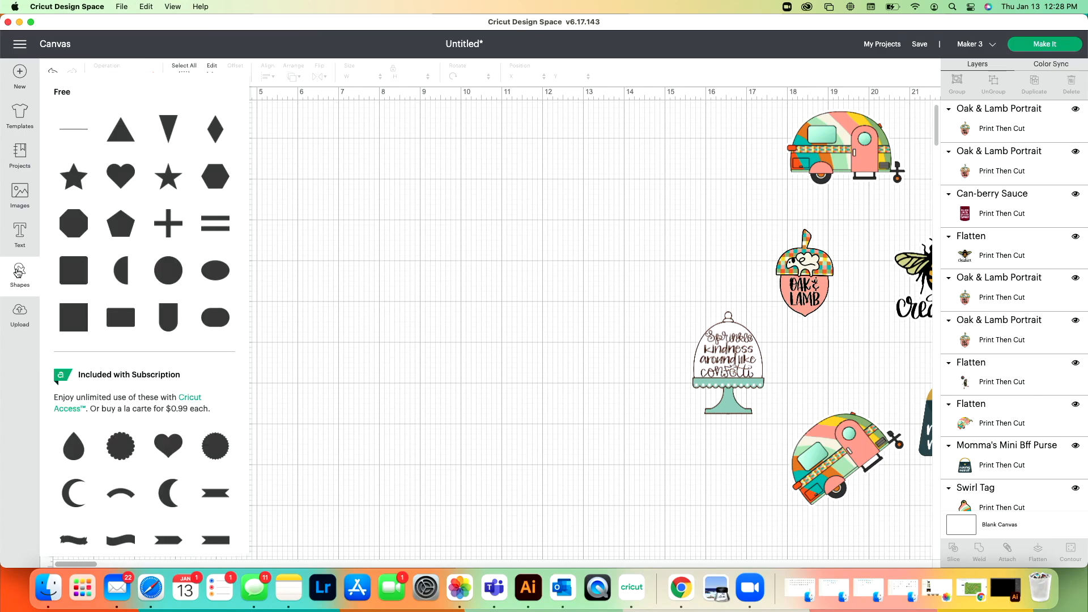
{"action": "left_click", "coordinate": [81, 317]}
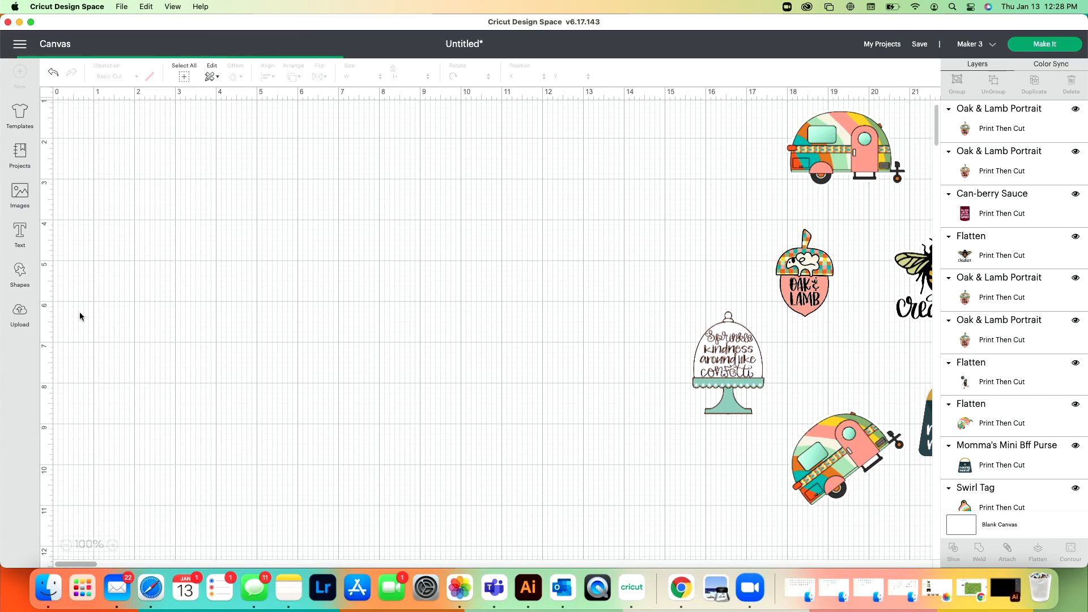
{"action": "left_click_drag", "start_coordinate": [134, 199], "coordinate": [369, 294]}
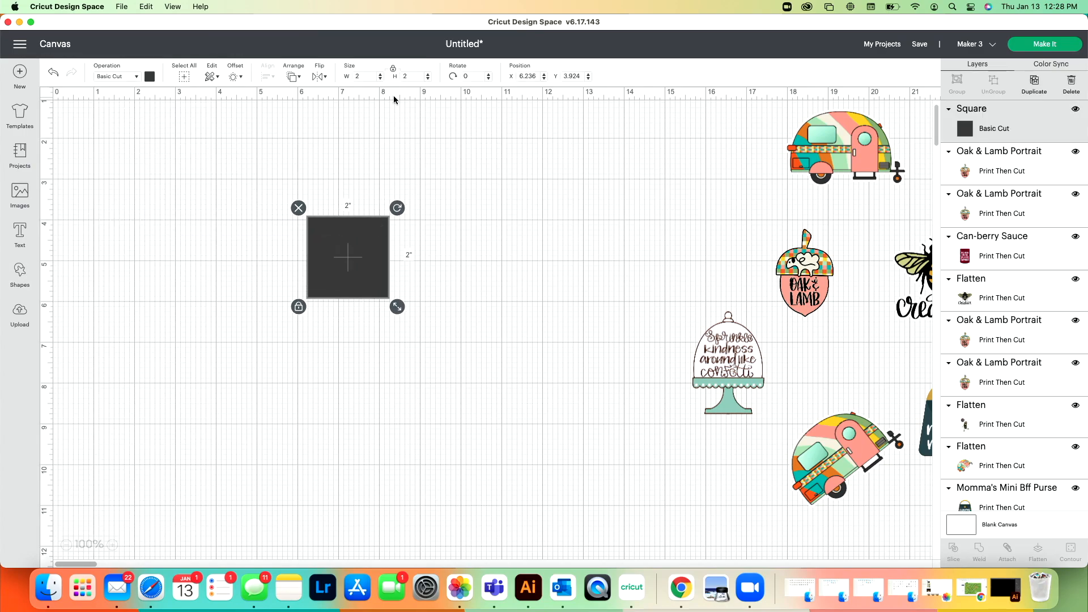
Step: Unlock the square's proportions and set its width to 6.75 inches and its height to 9.25 inches
{"action": "left_click", "coordinate": [395, 72]}
{"action": "left_click", "coordinate": [363, 76]}
{"action": "type", "text": "6.75"}
{"action": "key", "text": "Tab"}
{"action": "type", "text": "9.25"}
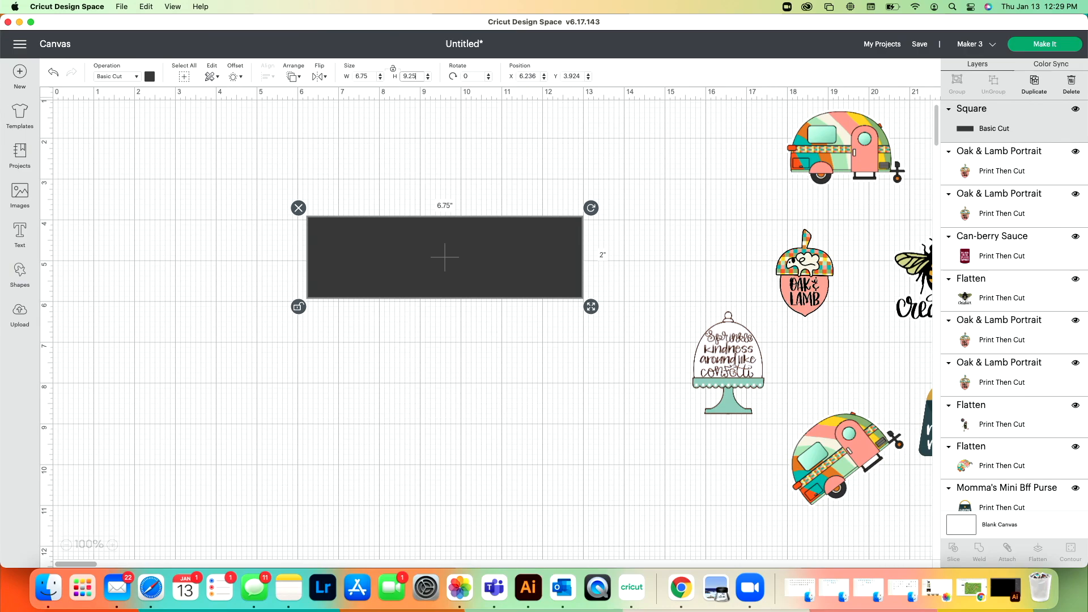
{"action": "left_click", "coordinate": [447, 385]}
{"action": "left_click", "coordinate": [440, 253]}
{"action": "left_click", "coordinate": [412, 76]}
{"action": "type", "text": "9.25"}
{"action": "key", "text": "Return"}
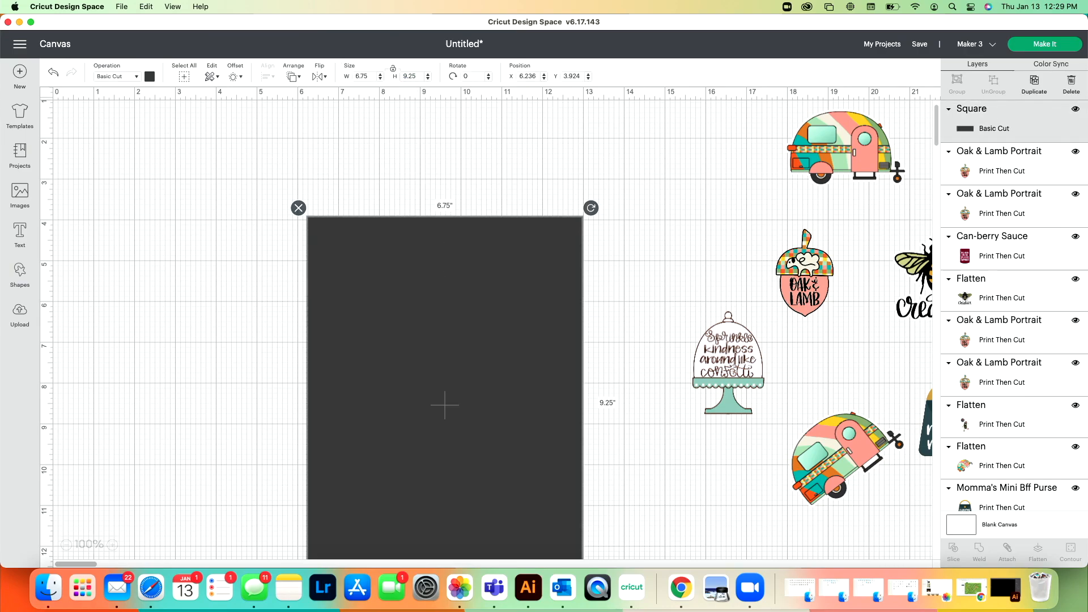
Step: Arrange all the stickers closely together within the 6.75 by 9.25 inch rectangle, and hide the rectangle's layer
{"action": "left_click_drag", "start_coordinate": [520, 318], "coordinate": [497, 242]}
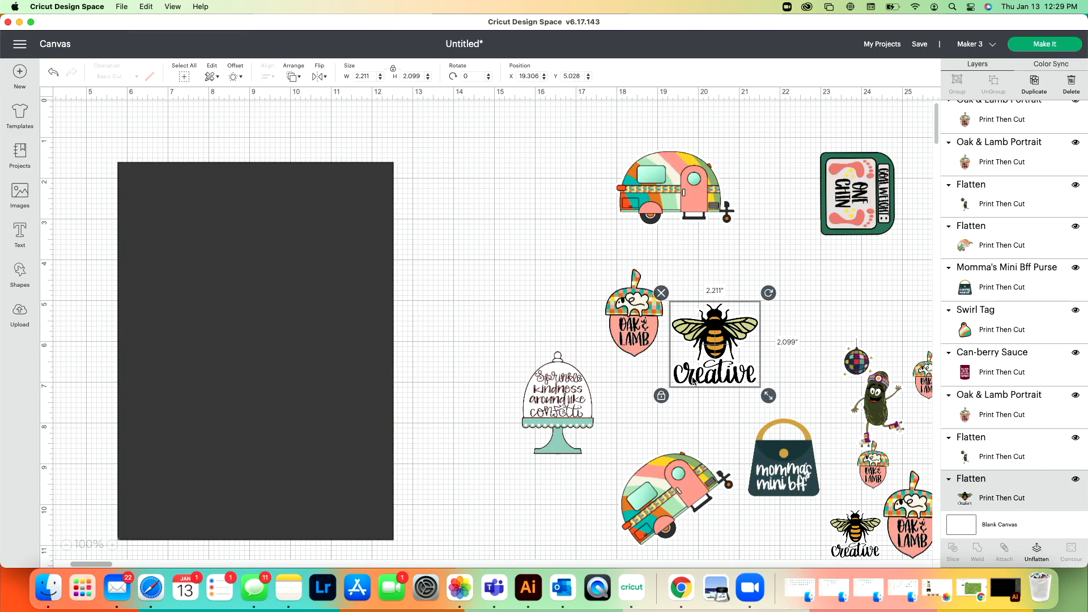
{"action": "left_click_drag", "start_coordinate": [706, 210], "coordinate": [217, 223]}
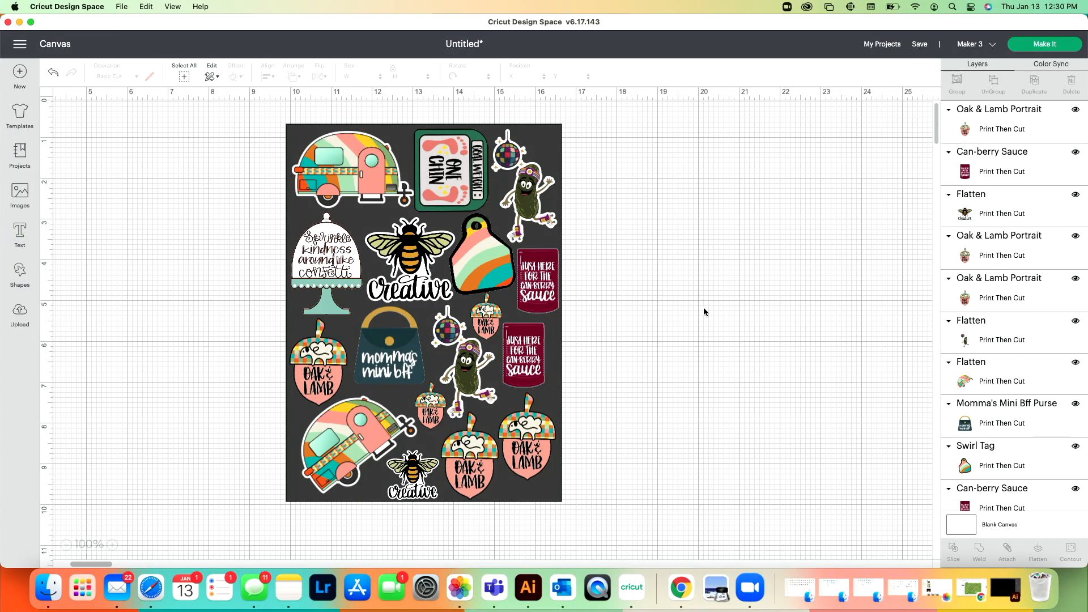
{"action": "left_click", "coordinate": [558, 499]}
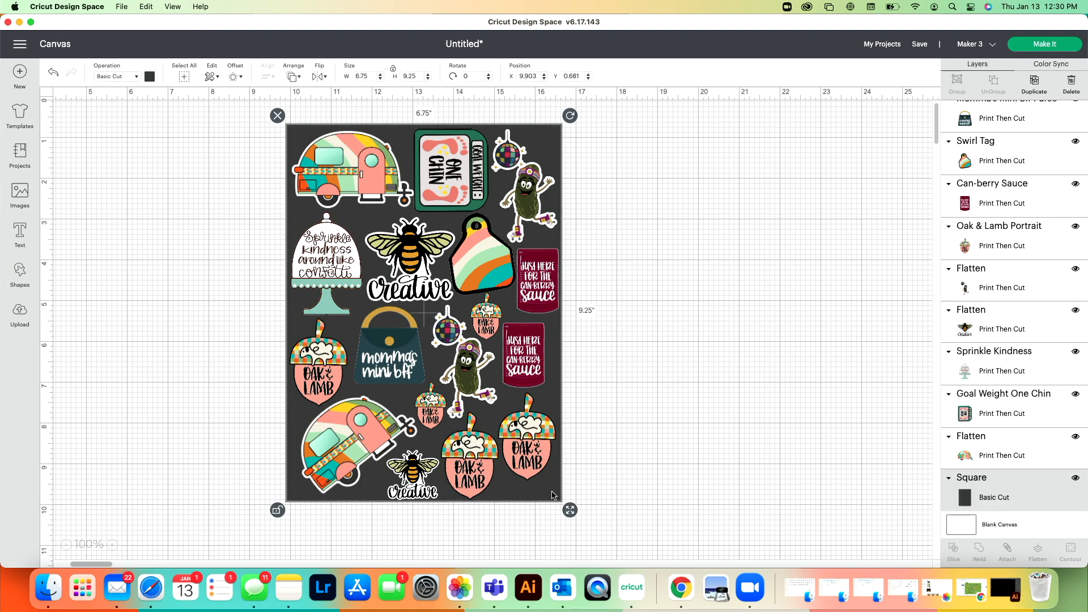
{"action": "left_click", "coordinate": [1076, 480]}
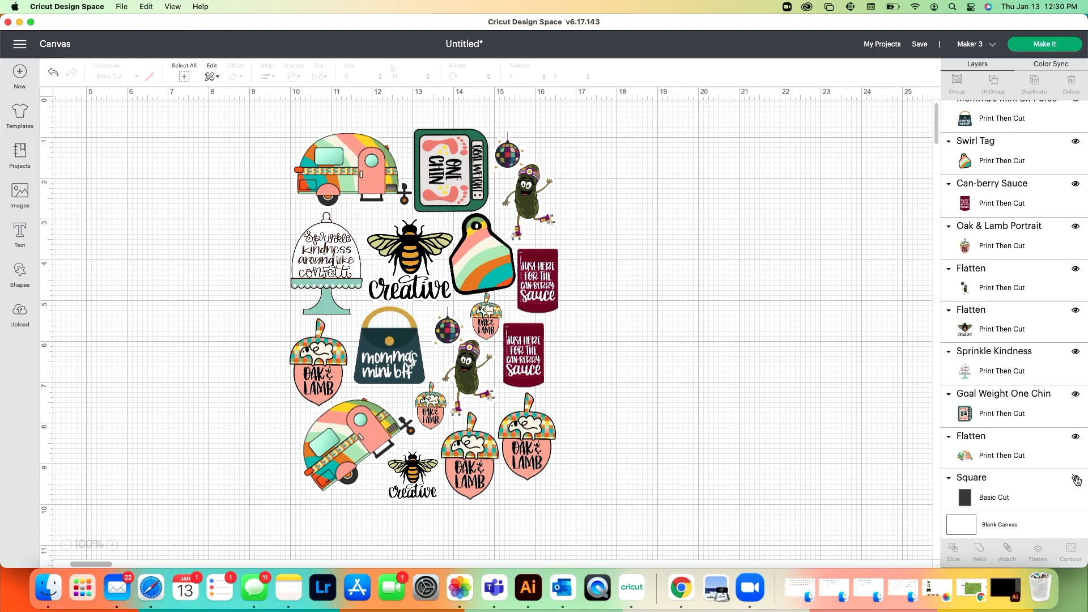
Step: Check the mat preview of the arranged stickers, return to the canvas and attach all the stickers together
{"action": "left_click", "coordinate": [1023, 50]}
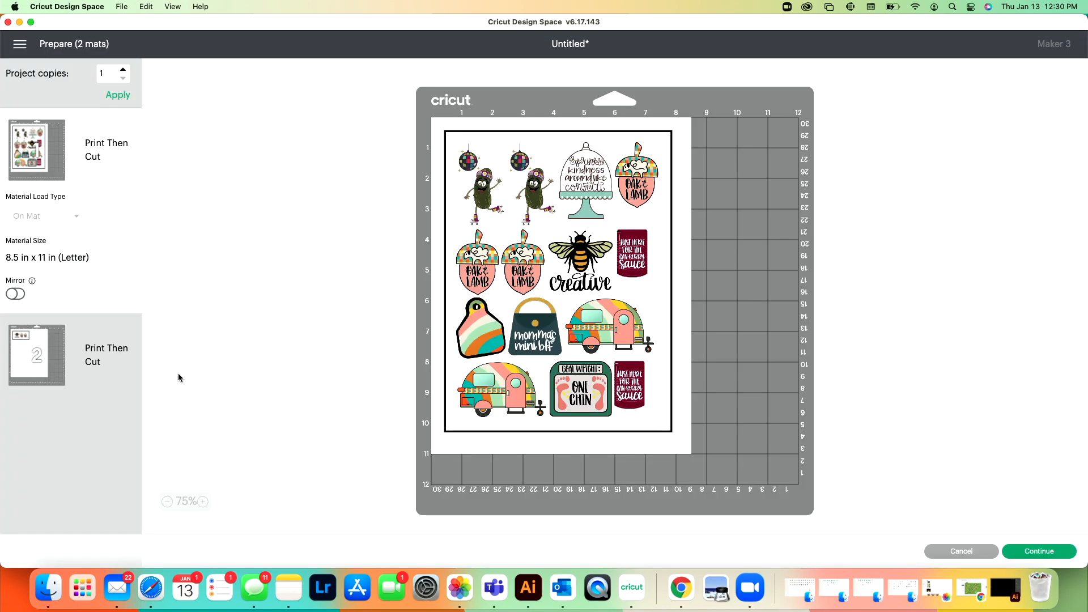
{"action": "left_click", "coordinate": [978, 553]}
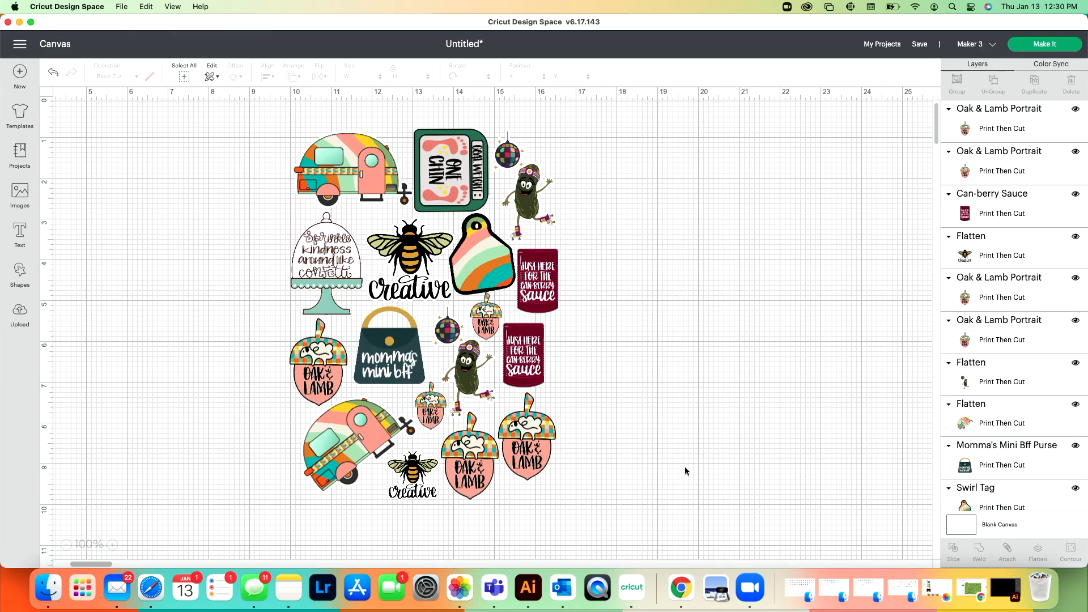
{"action": "left_click_drag", "start_coordinate": [617, 511], "coordinate": [270, 135]}
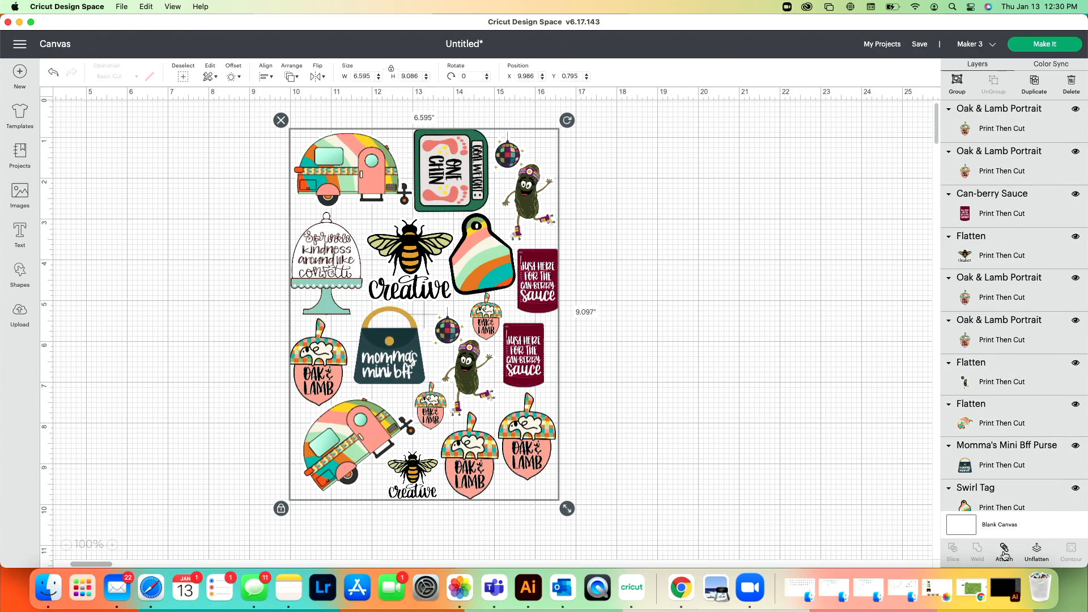
{"action": "left_click", "coordinate": [1004, 554]}
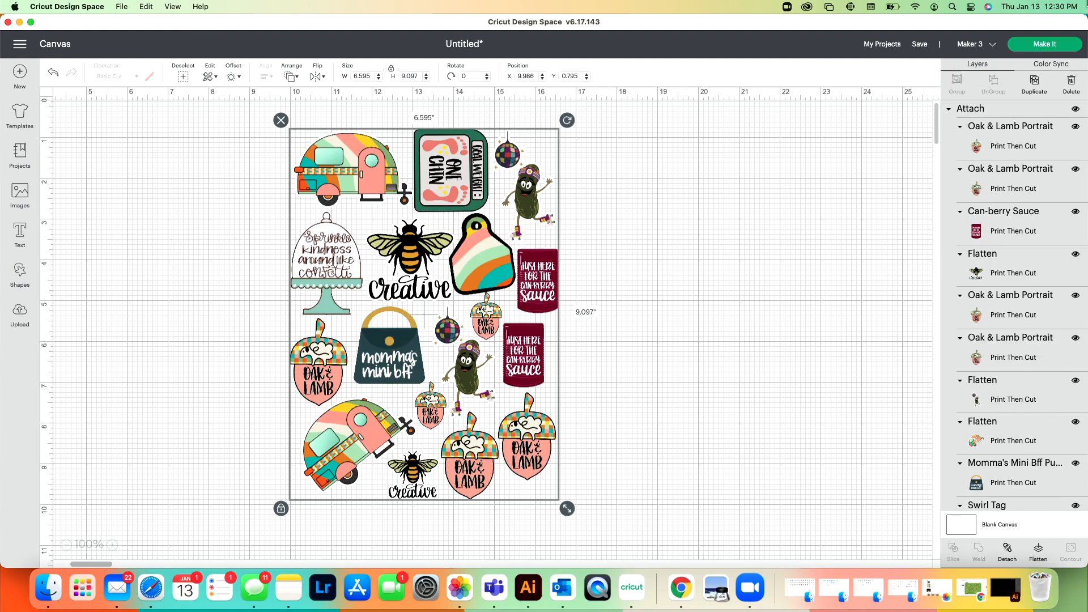
Step: Send the attached sticker sheet to the printer with Use System Dialog enabled
{"action": "left_click", "coordinate": [1044, 46]}
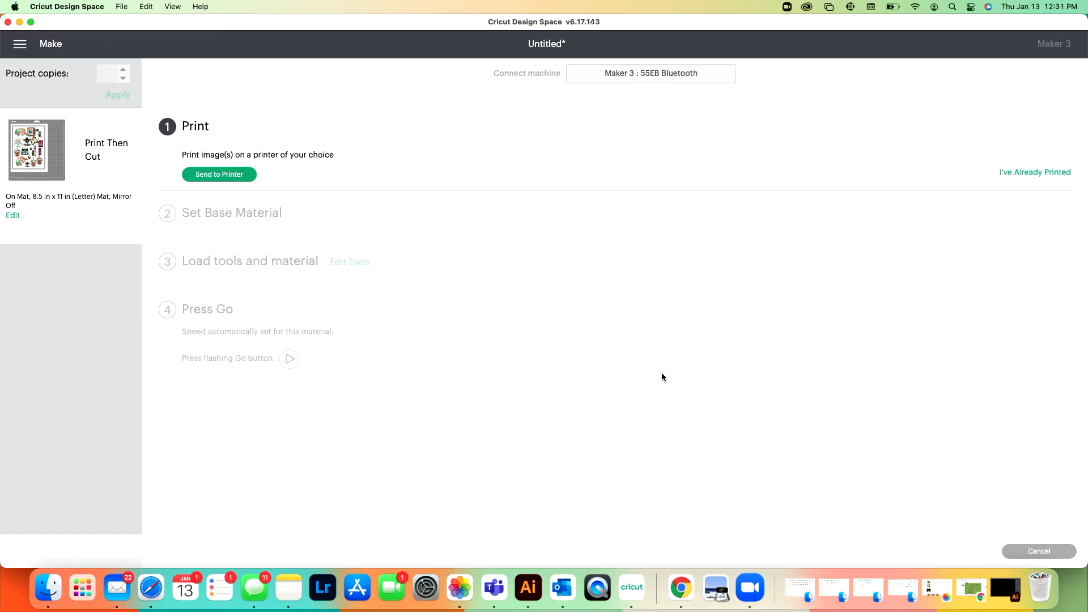
{"action": "left_click", "coordinate": [224, 175]}
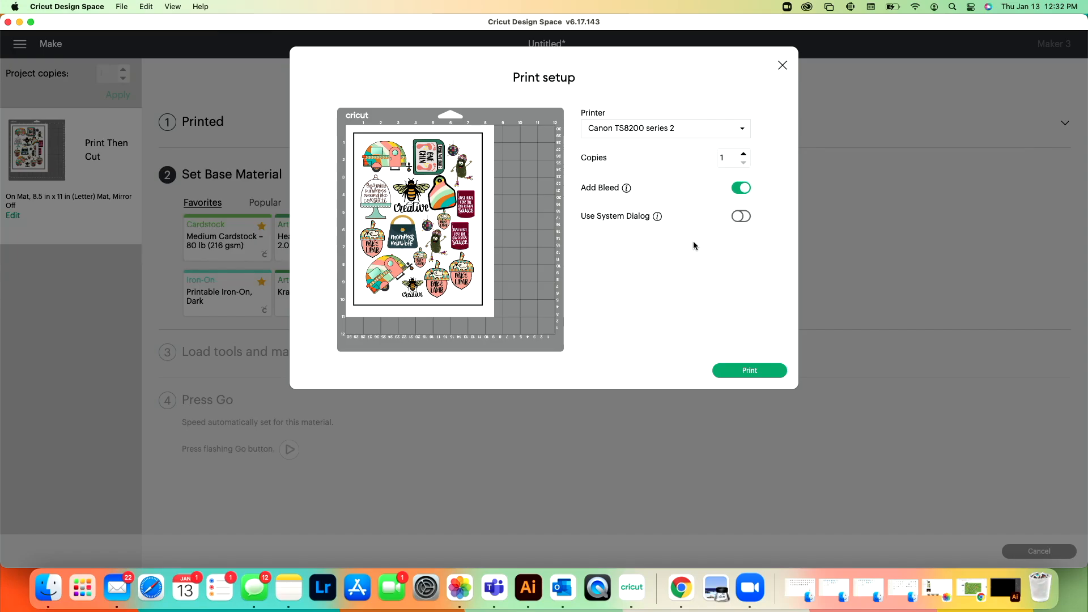
{"action": "left_click", "coordinate": [742, 217]}
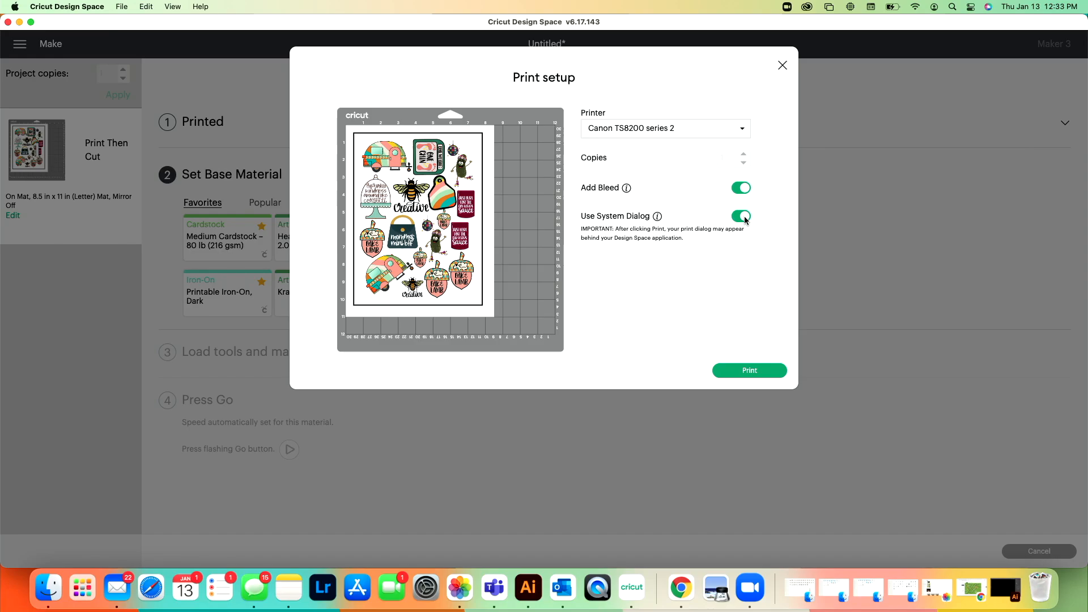
{"action": "left_click", "coordinate": [743, 373]}
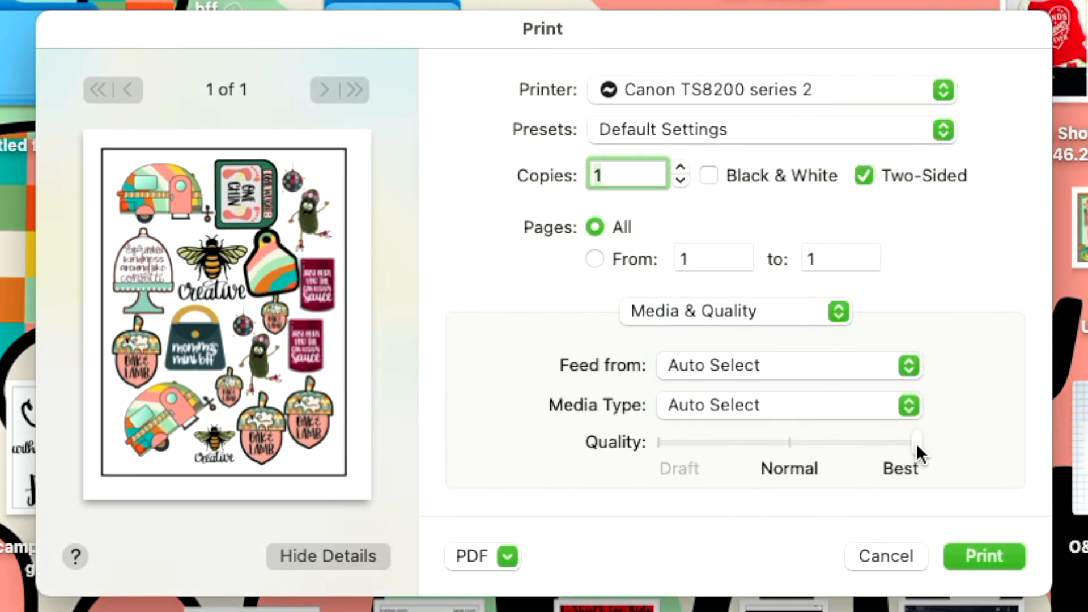
Step: Set the print to Best quality fed from the Rear Tray, and print the sticker sheet
{"action": "left_click", "coordinate": [911, 364]}
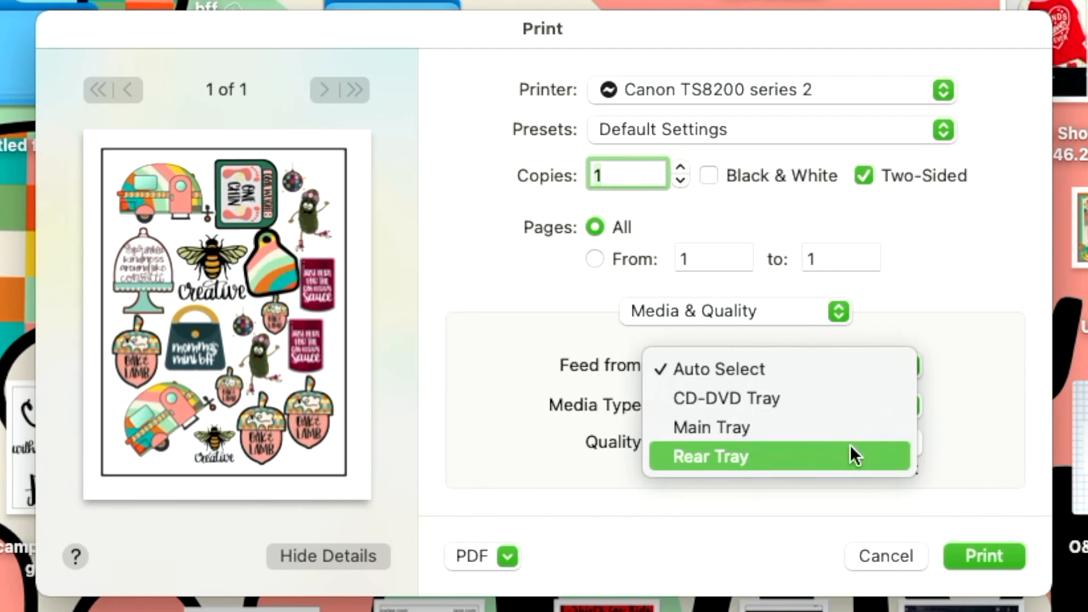
{"action": "left_click", "coordinate": [850, 453]}
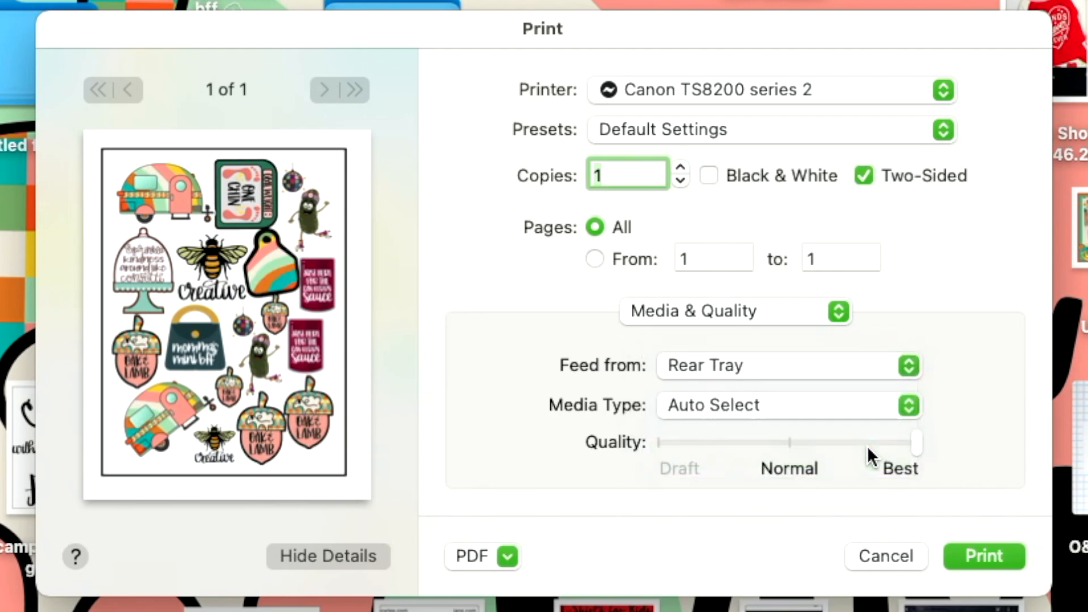
{"action": "left_click", "coordinate": [992, 559]}
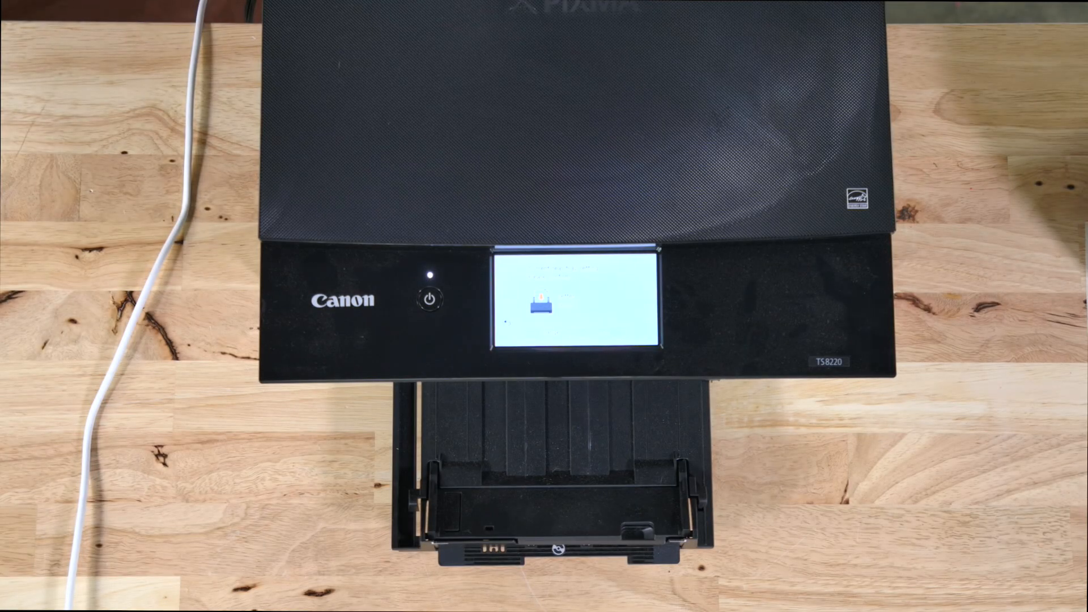